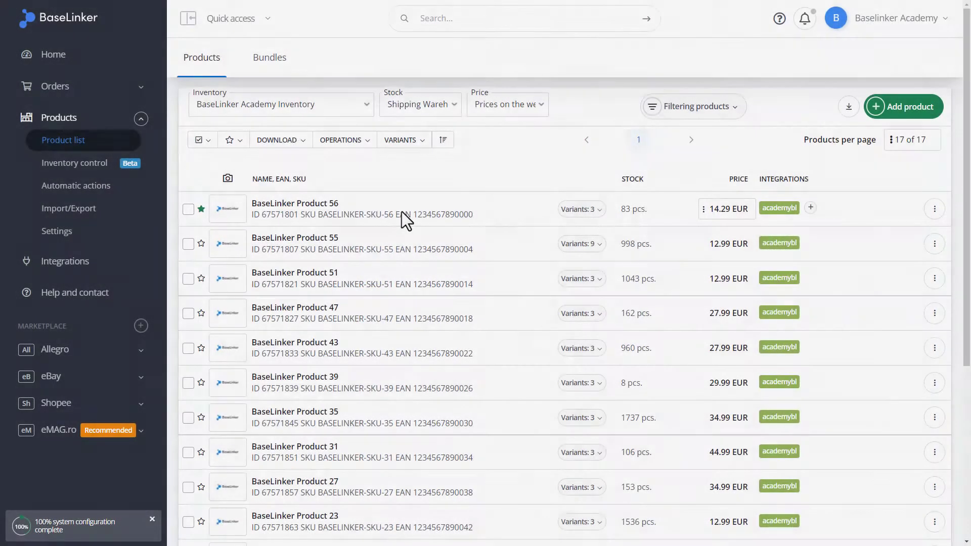
Review and refresh the store associations of BaseLinker Product 1 and Test Product
scroll(403, 211, down, 4)
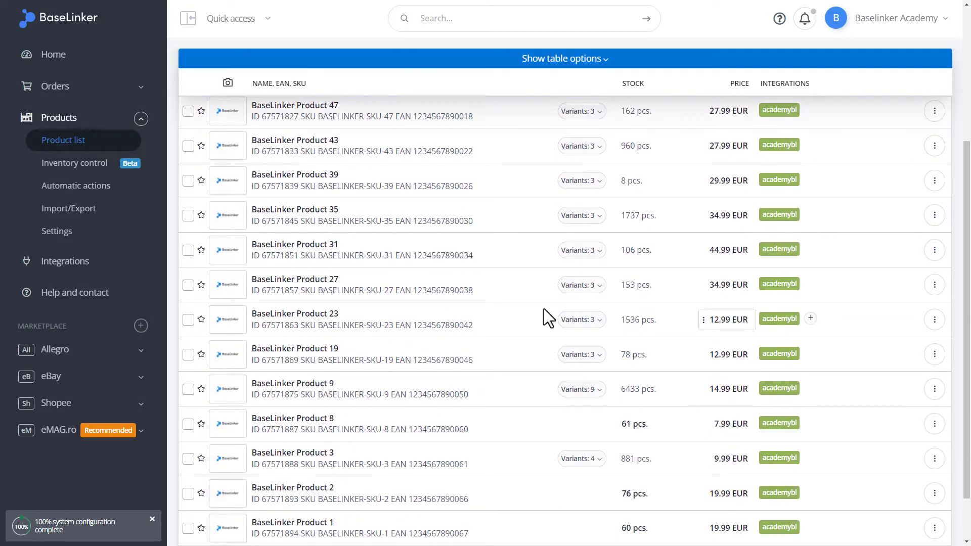
scroll(544, 309, up, 2)
scroll(544, 317, up, 1)
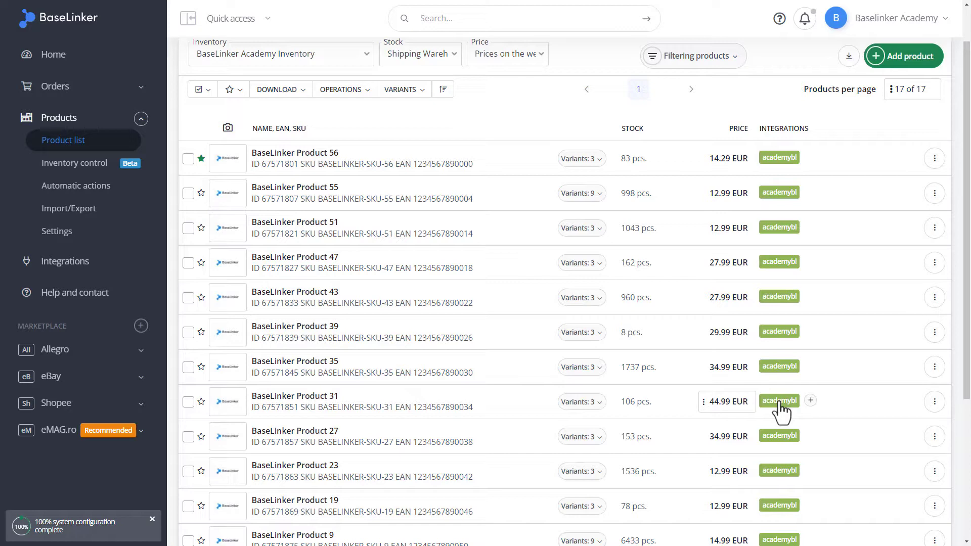
scroll(780, 409, down, 4)
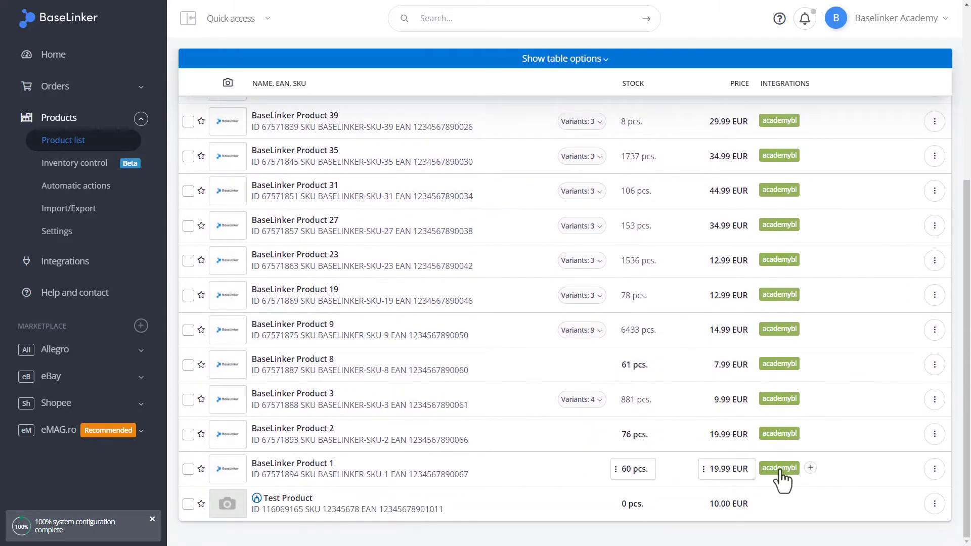
click(779, 469)
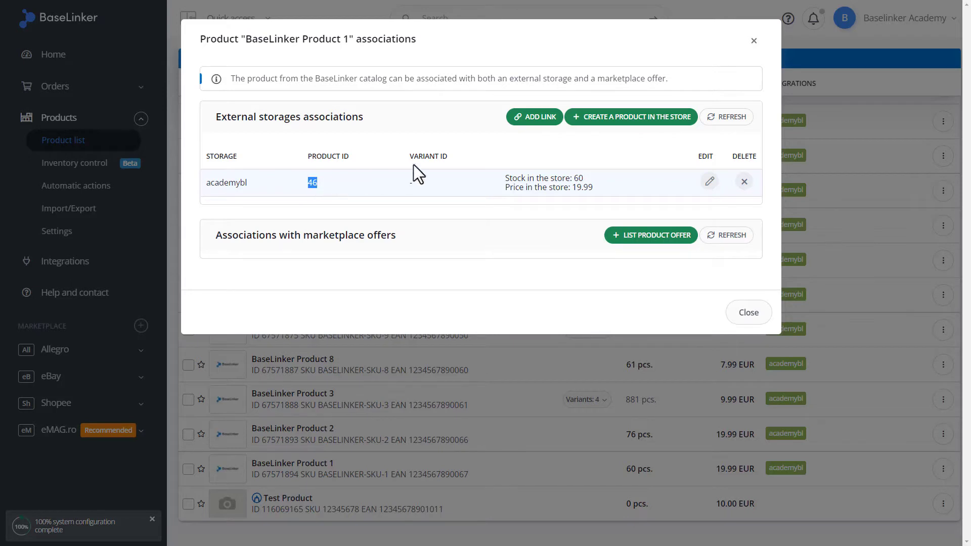
click(730, 129)
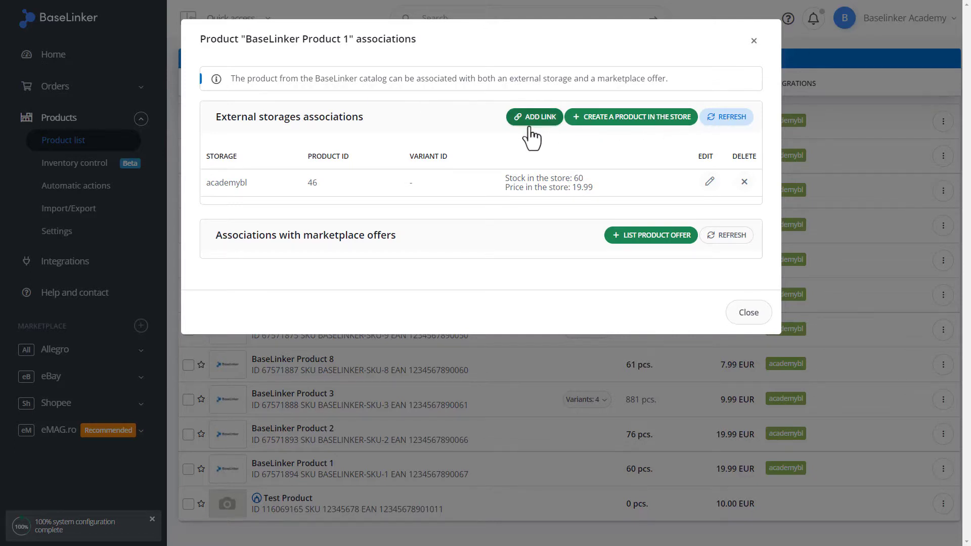
click(737, 318)
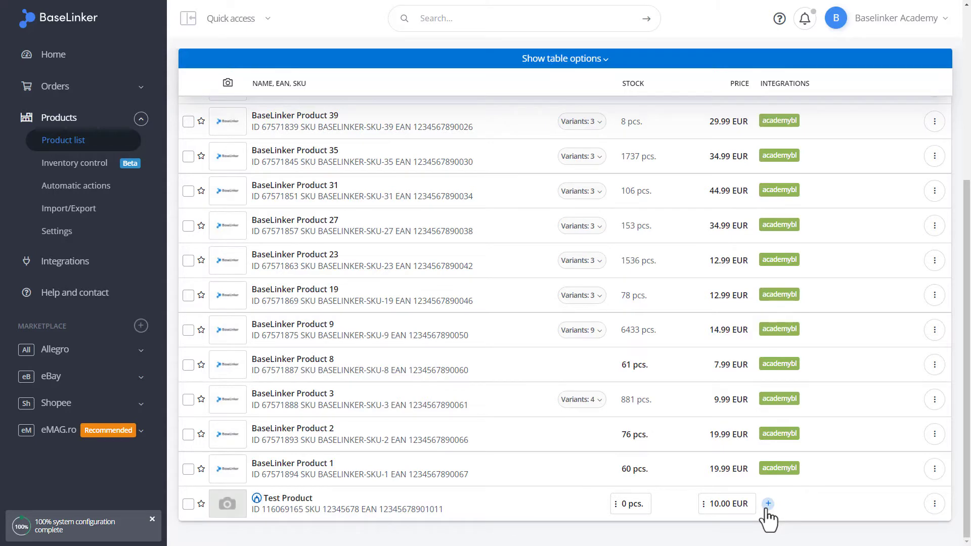
click(768, 504)
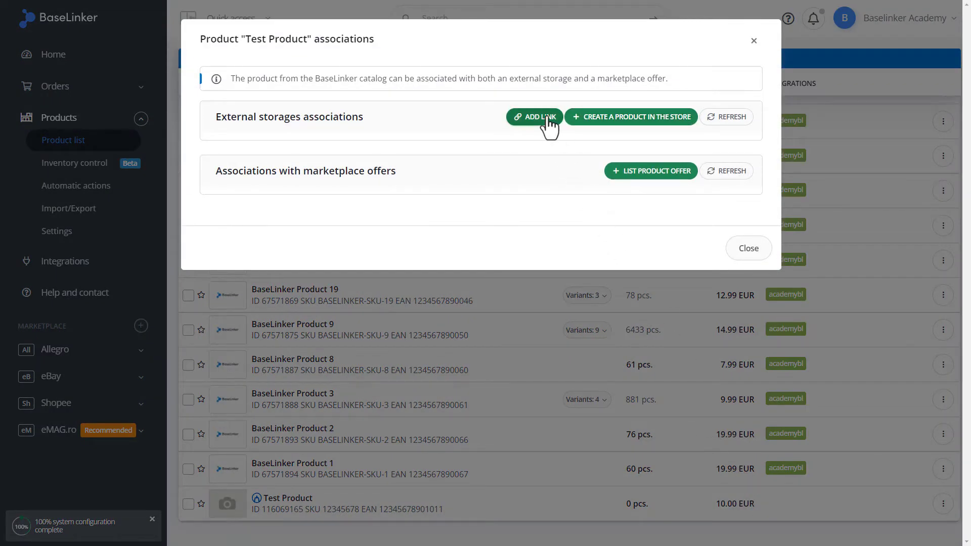
click(755, 256)
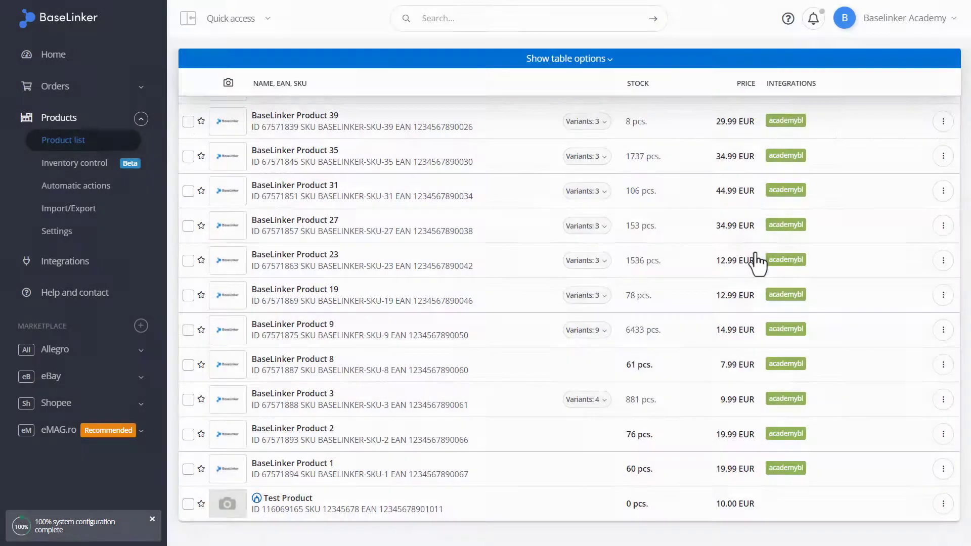
Associate Test Product and BaseLinker Product 1 with shop/wholesale products in the academybl storage
click(188, 504)
click(188, 470)
drag(203, 472, 573, 451)
scroll(573, 451, up, 5)
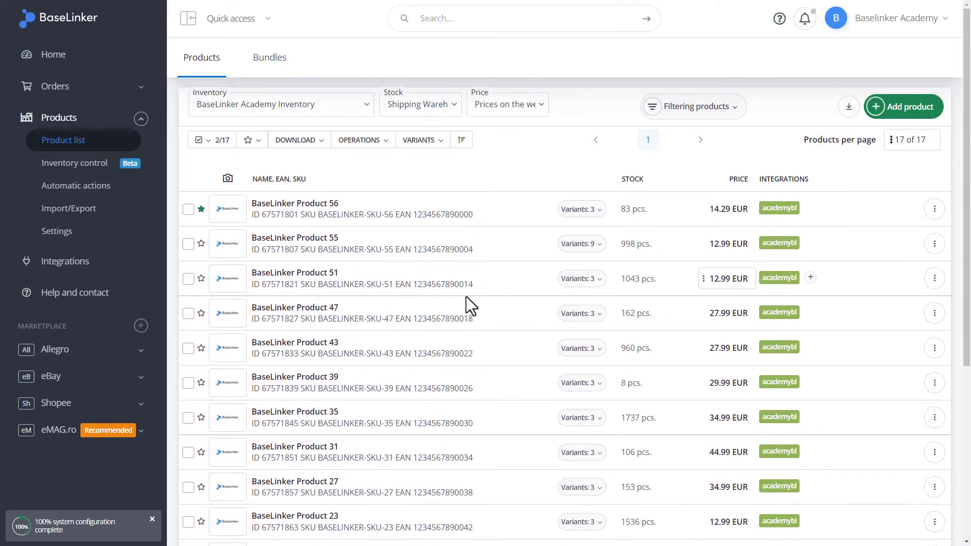
click(358, 142)
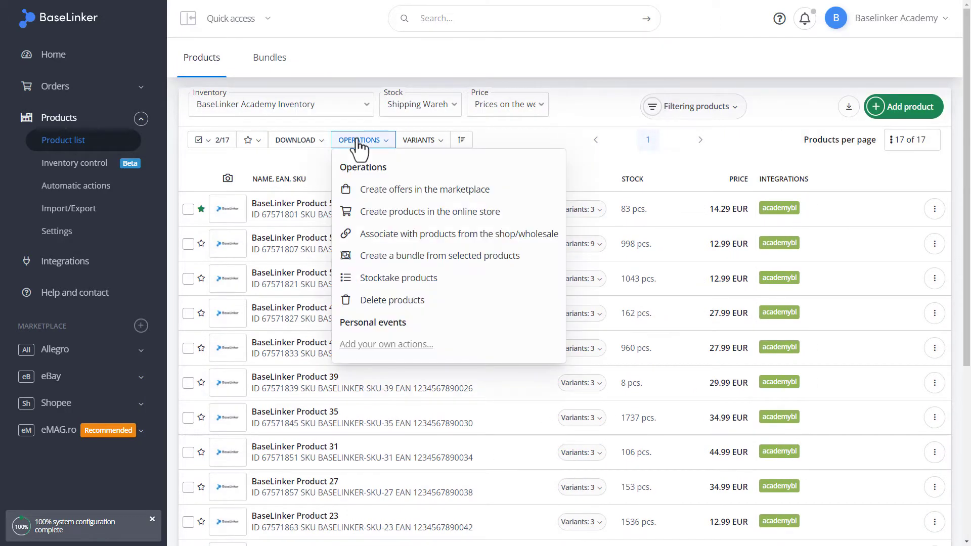
click(373, 236)
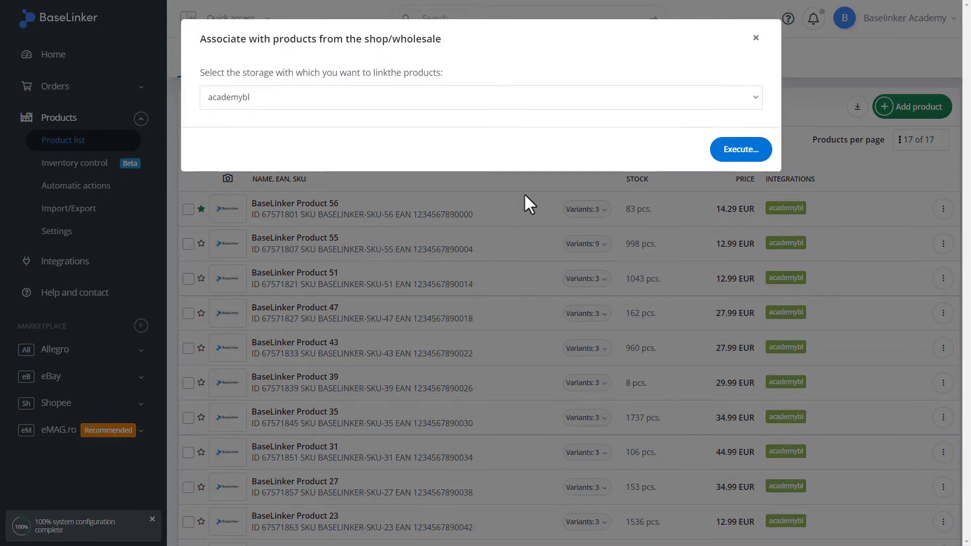
click(744, 150)
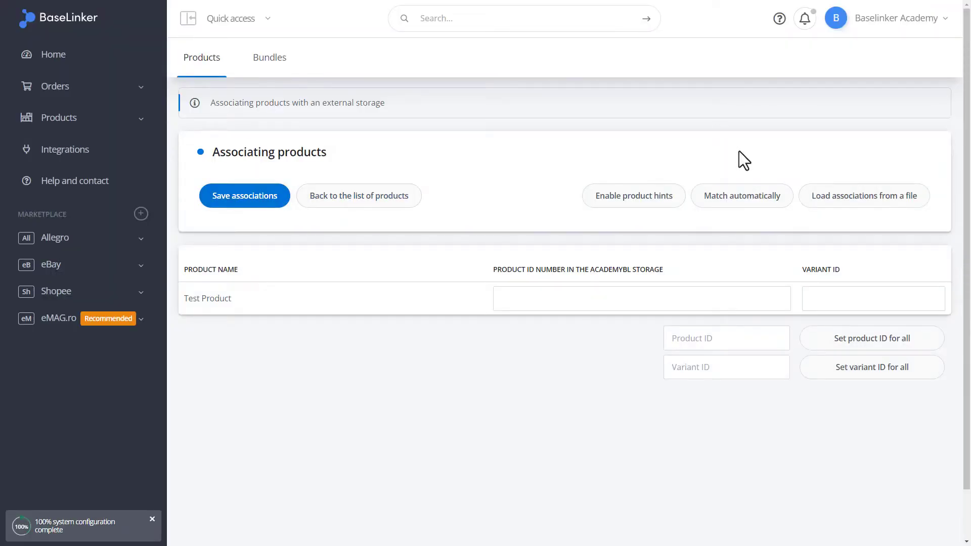
Enable product hints and search academybl products for 'Baselinker' to find Test Product's ID
click(626, 200)
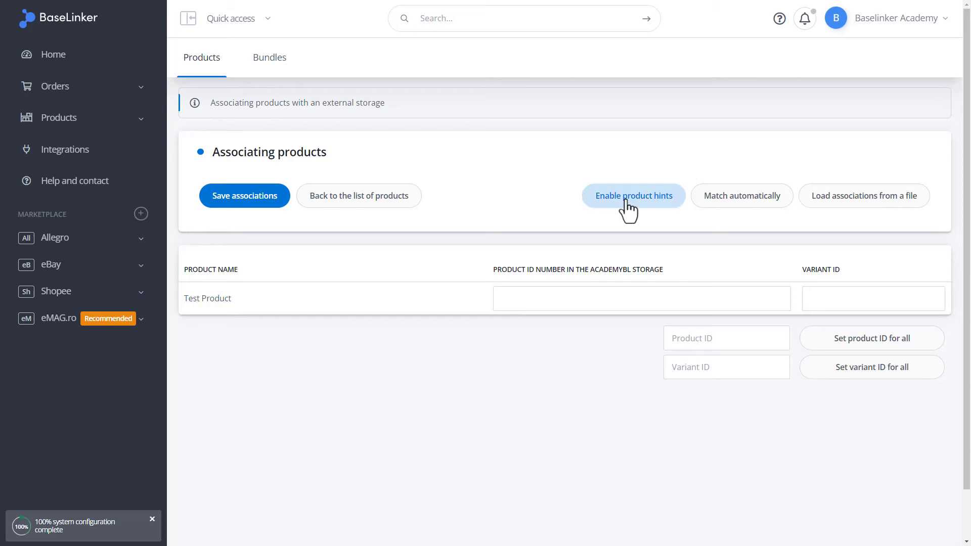
click(533, 304)
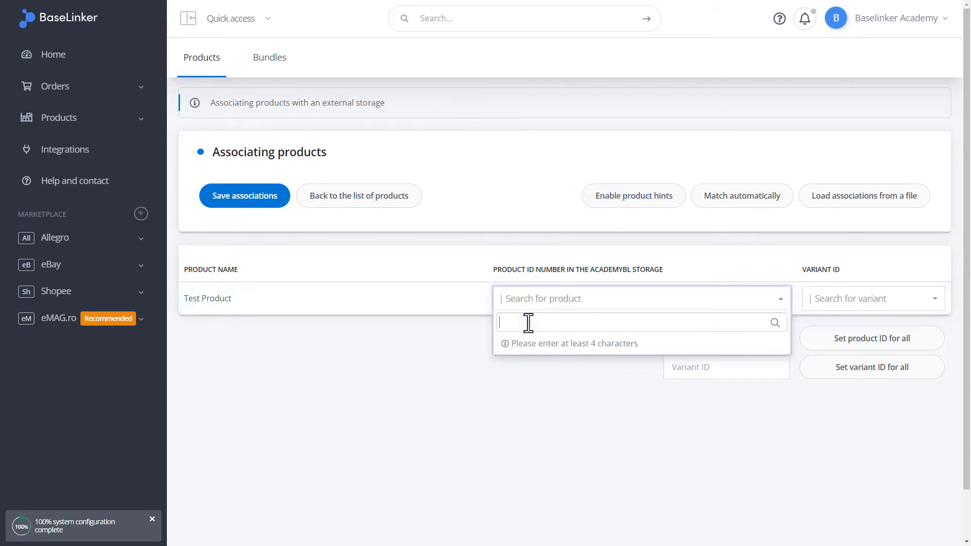
text(b)
key(BackSpace)
text(Baseli)
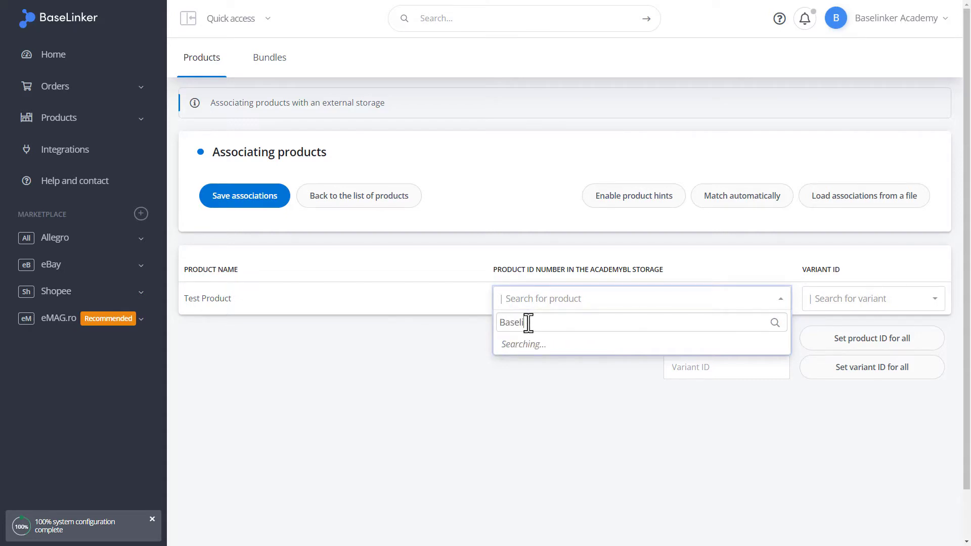
text(nke)
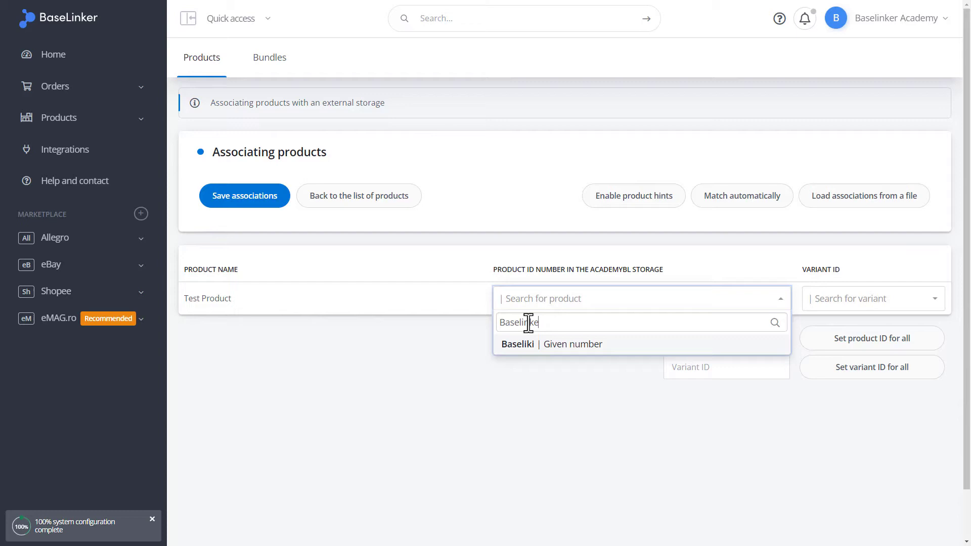
text(r)
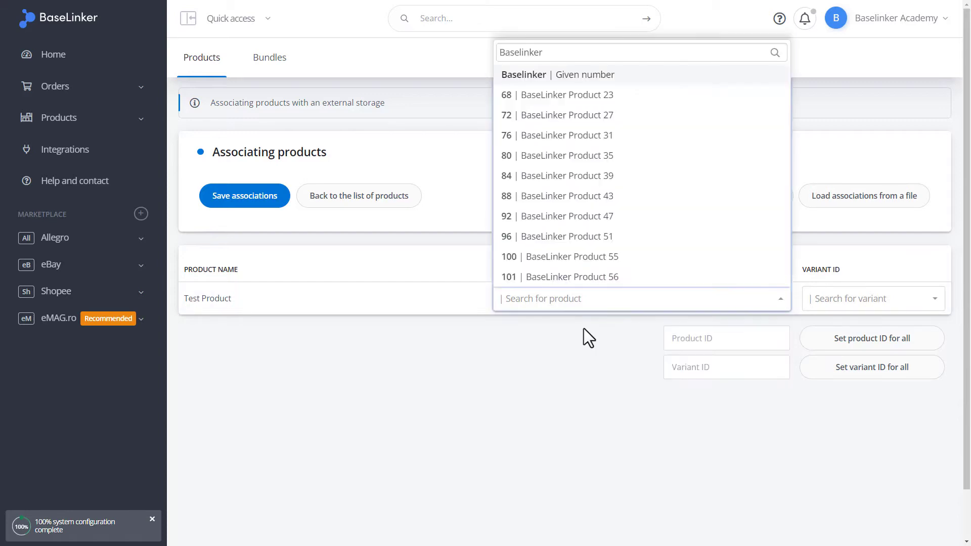
click(826, 151)
Show automatic matching, untick Match by EAN and Match by name, then view Load associations from a file
click(721, 201)
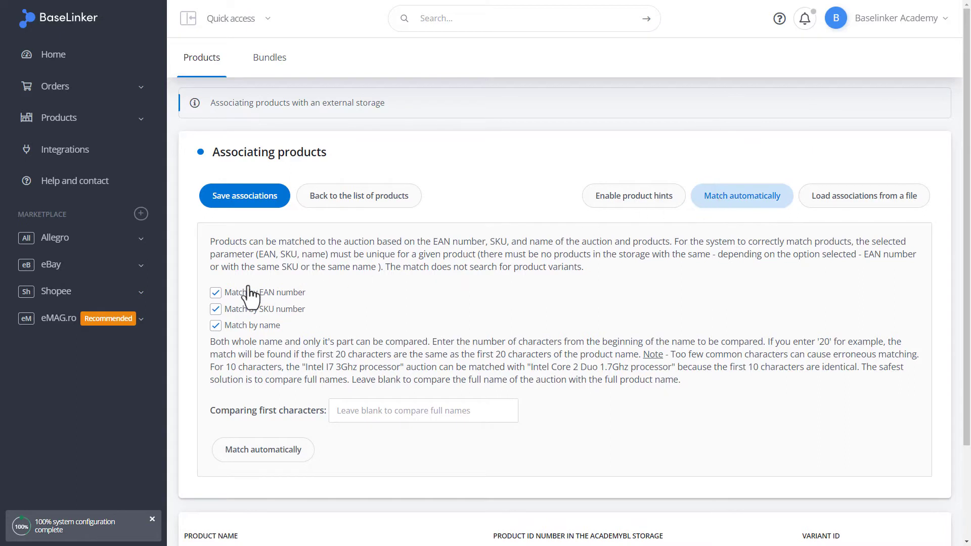
click(216, 292)
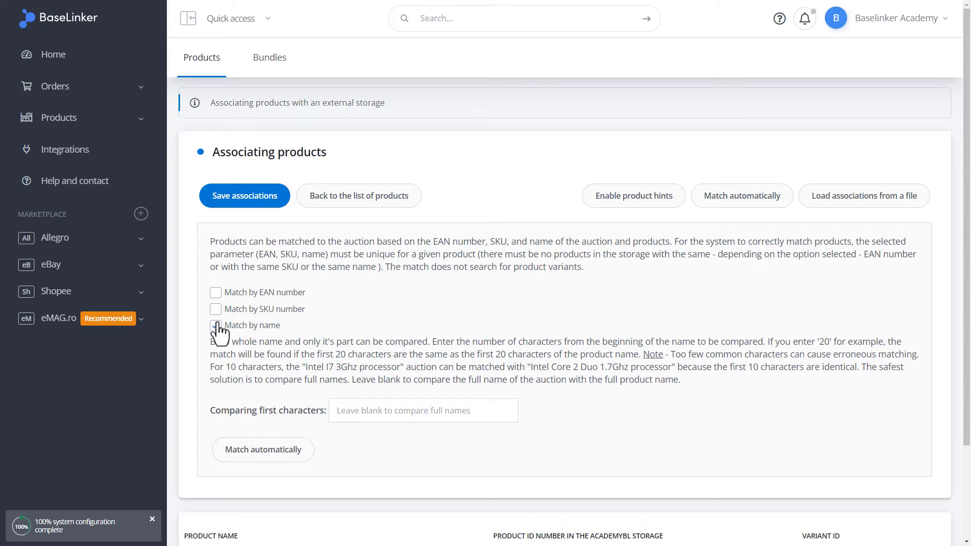
click(216, 326)
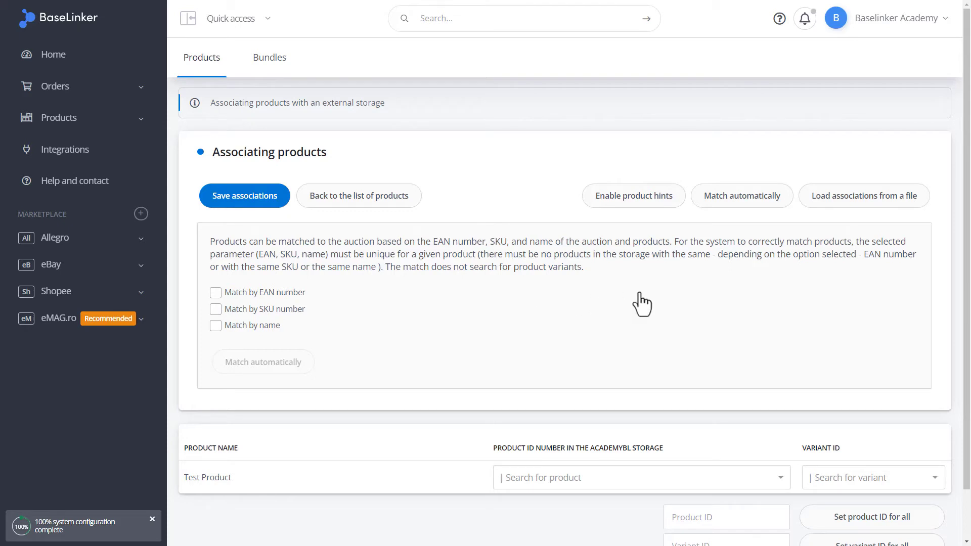
click(830, 202)
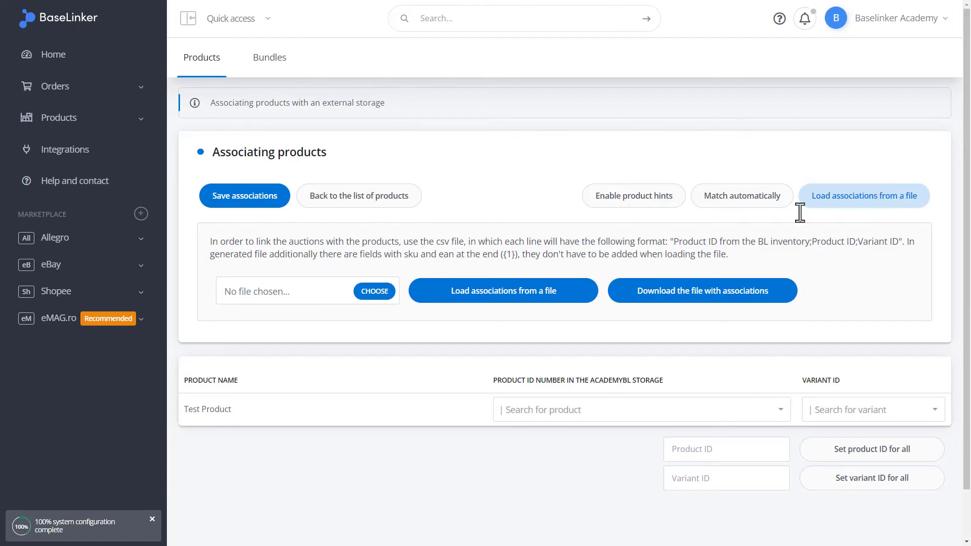
drag(671, 241, 901, 241)
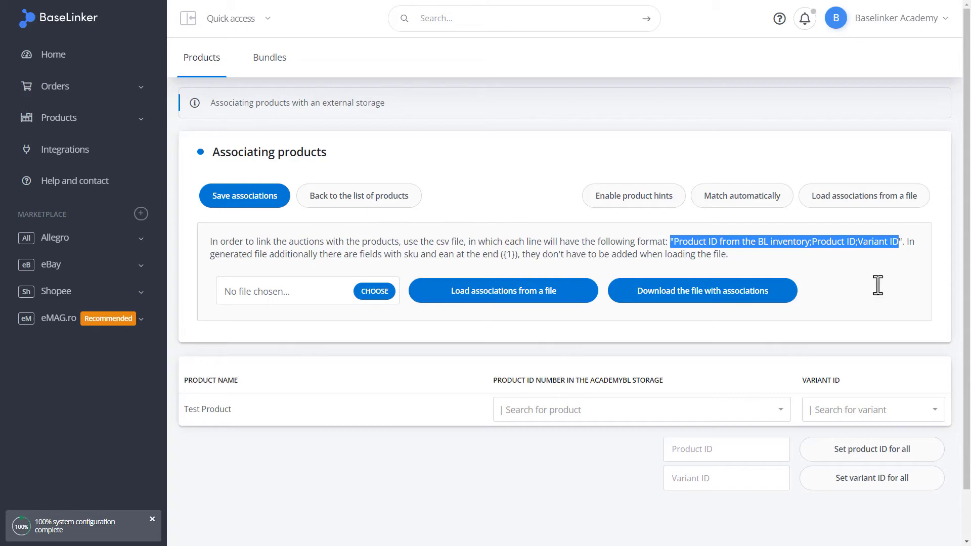
Auto-match by SKU number, linking BaseLinker Product 1 to academybl ID 46
click(739, 200)
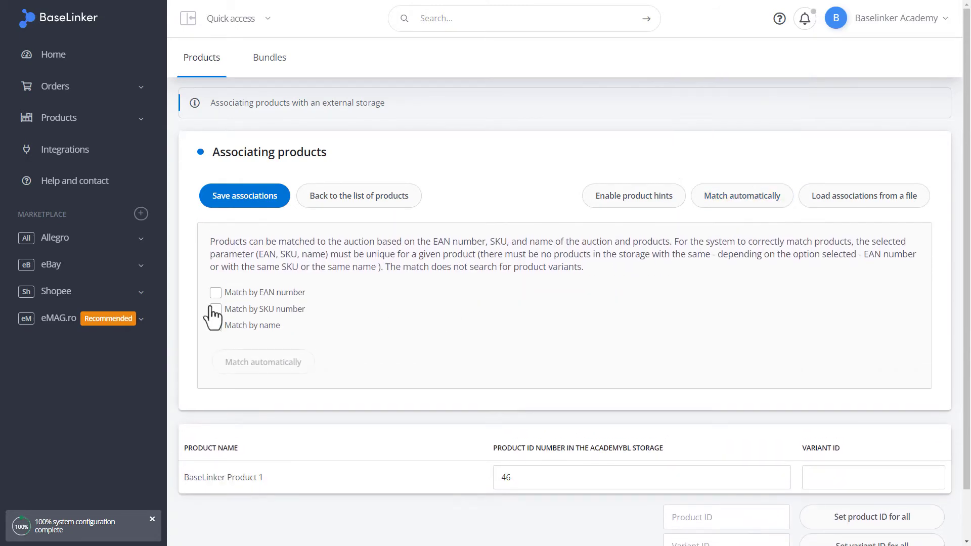
click(214, 309)
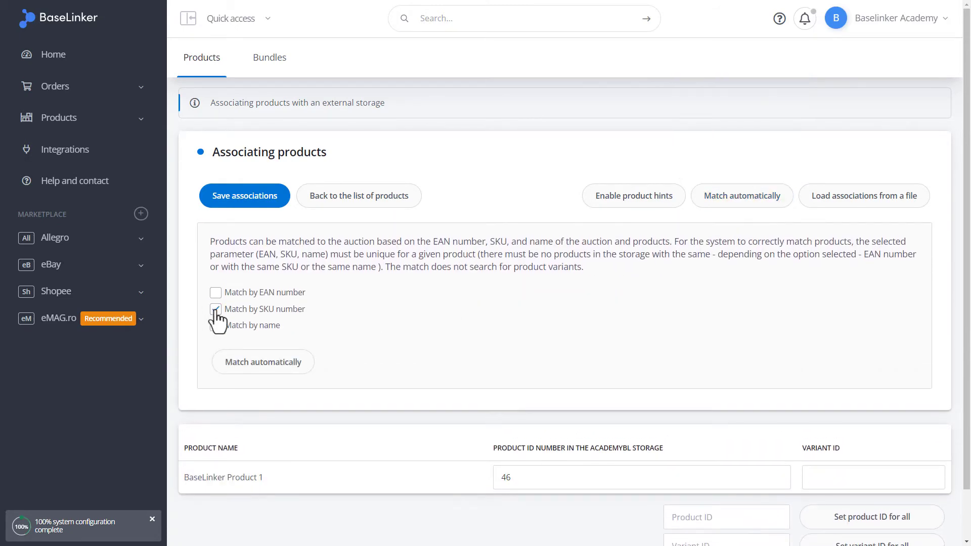
click(294, 366)
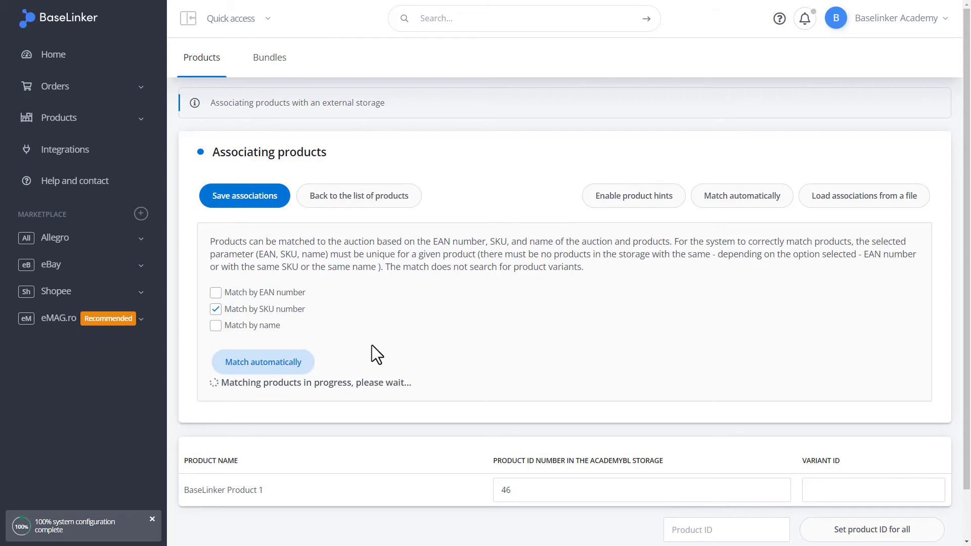
drag(205, 383, 514, 385)
click(567, 383)
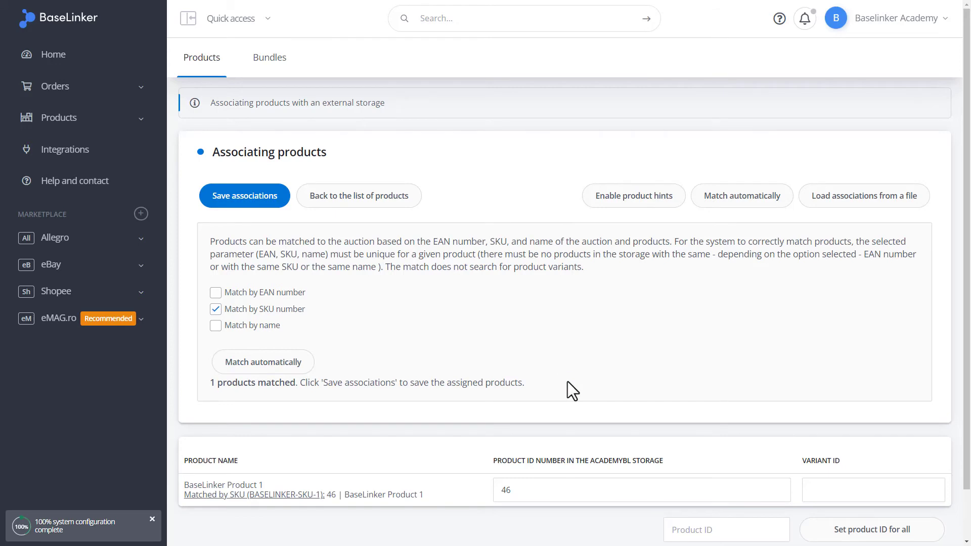
scroll(567, 383, down, 1)
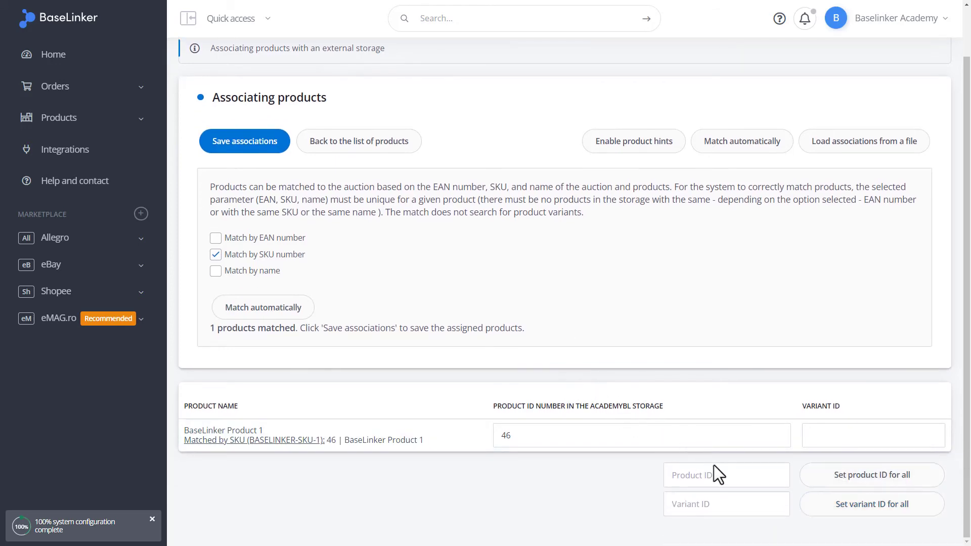
scroll(677, 381, up, 1)
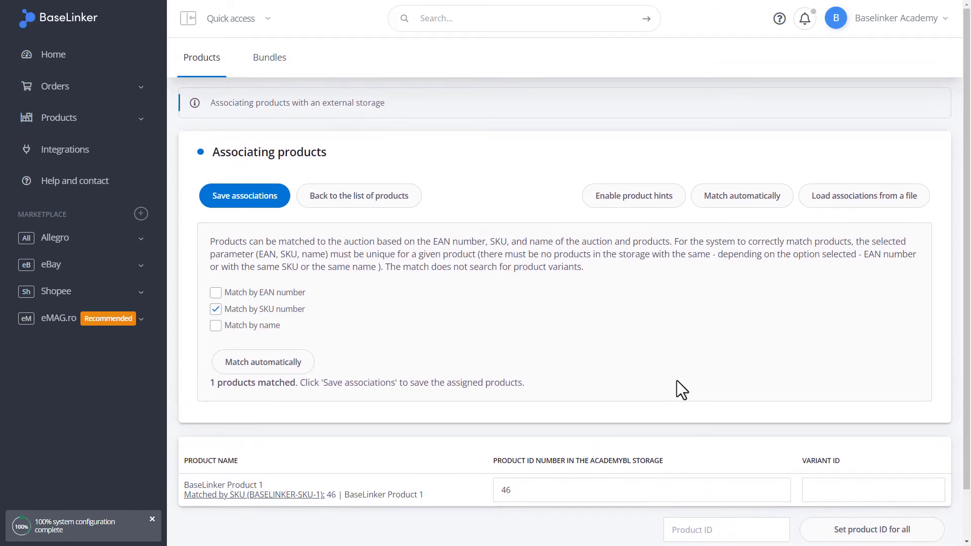
scroll(676, 380, down, 1)
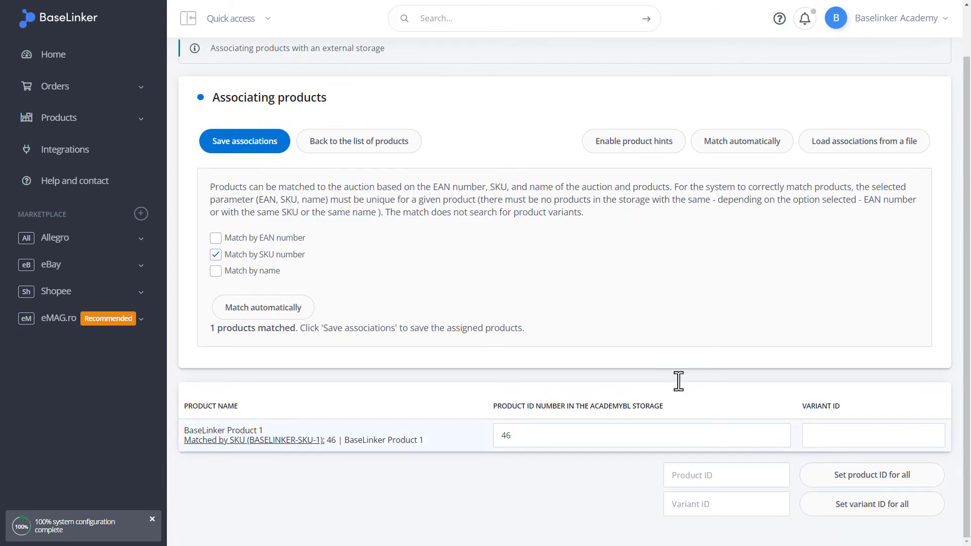
scroll(678, 380, up, 1)
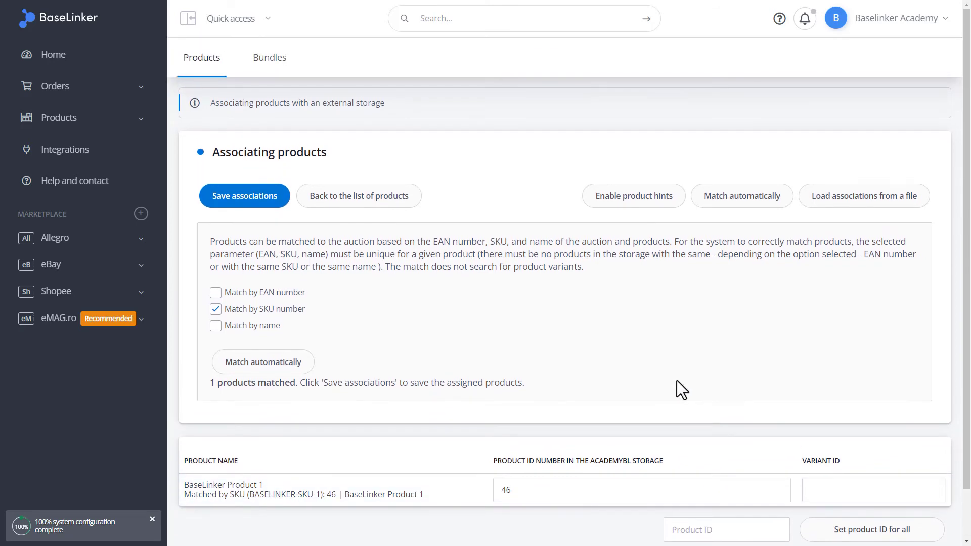
Save the association, confirming 1/1 saved with 0 errors
click(252, 197)
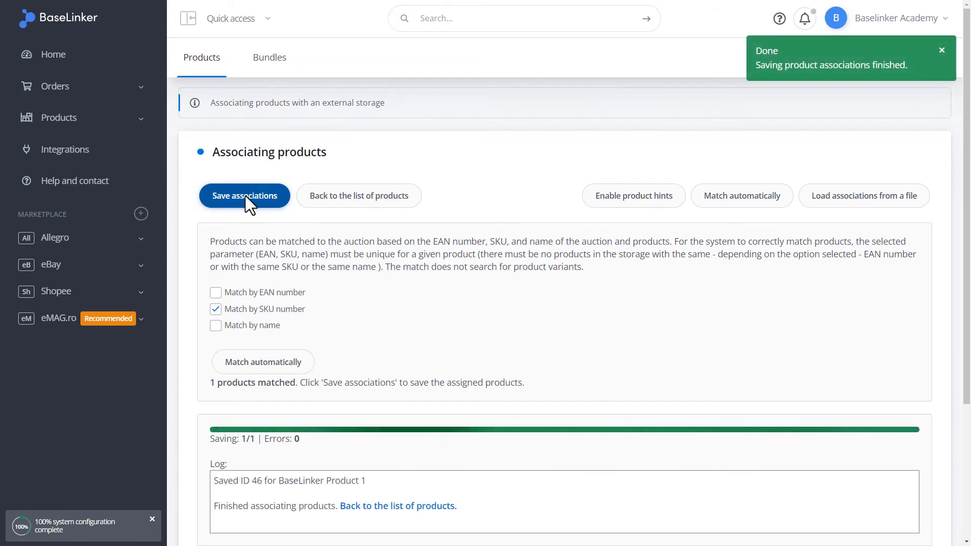
scroll(492, 327, down, 3)
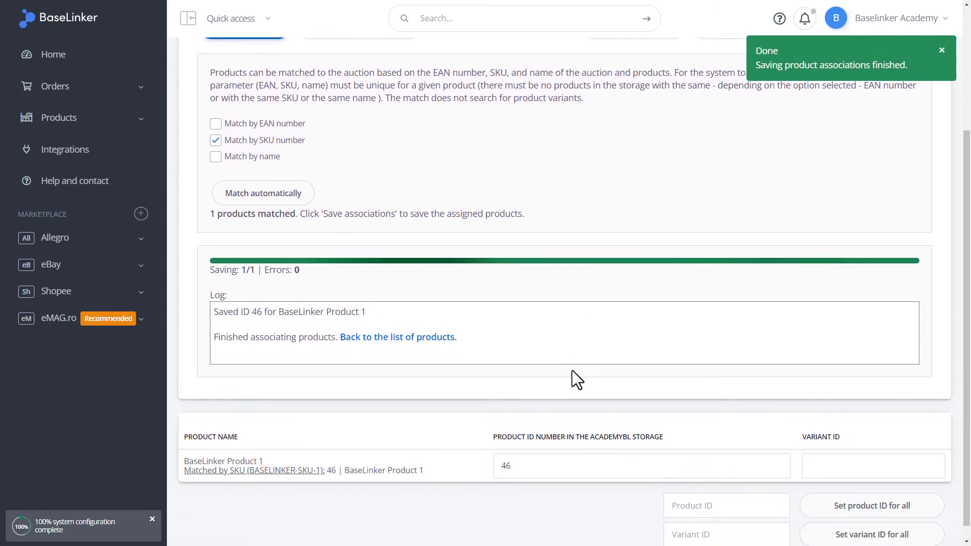
scroll(573, 380, up, 1)
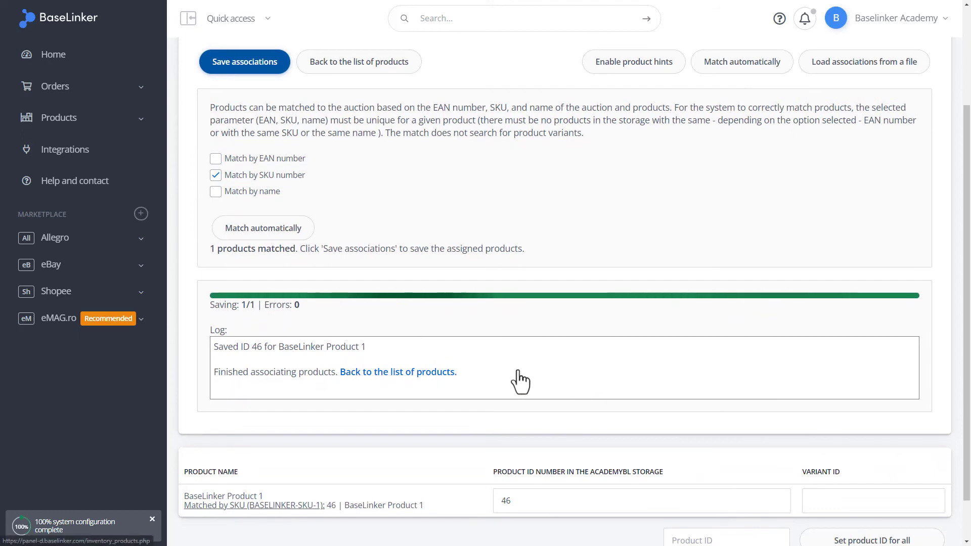
Return to the product list and reopen academybl associations for BaseLinker Product 1, showing ID 46
click(394, 371)
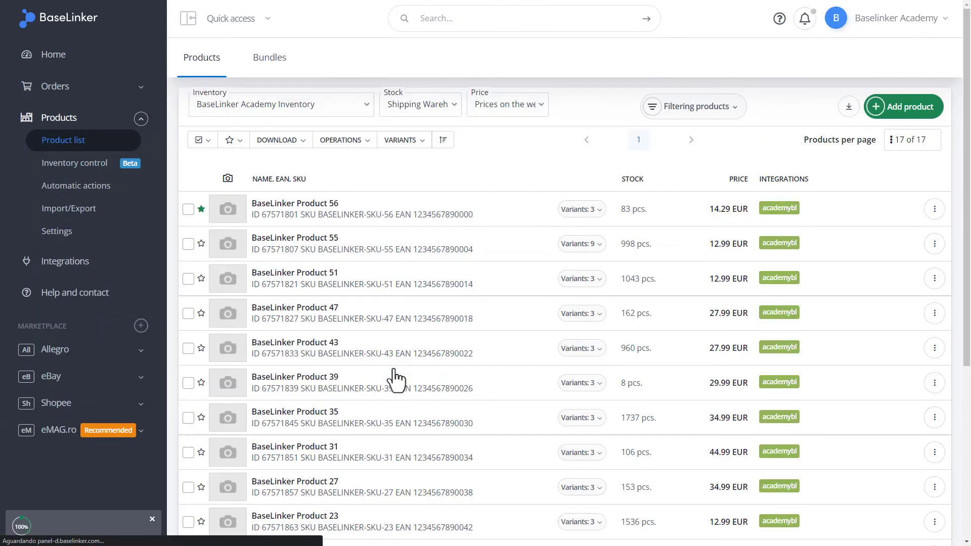
scroll(484, 374, down, 5)
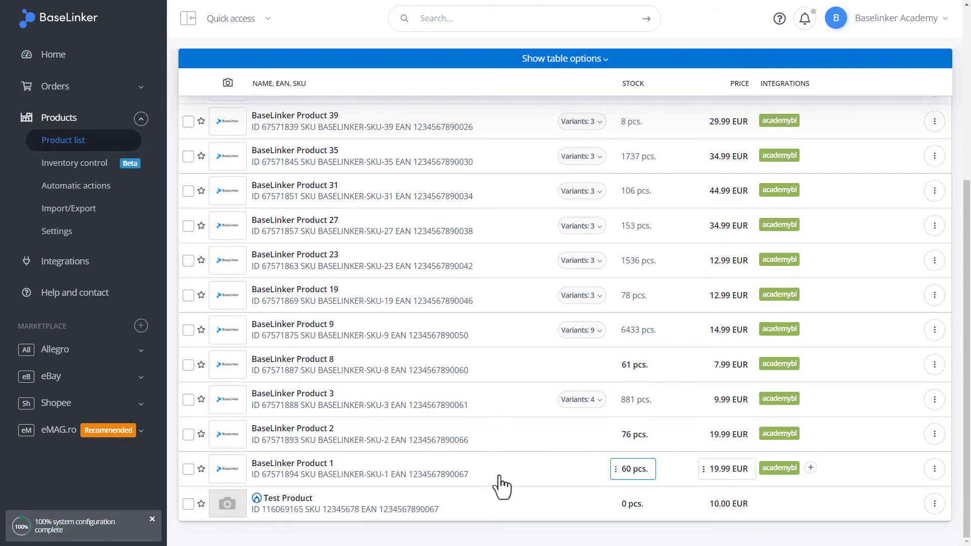
scroll(499, 475, up, 5)
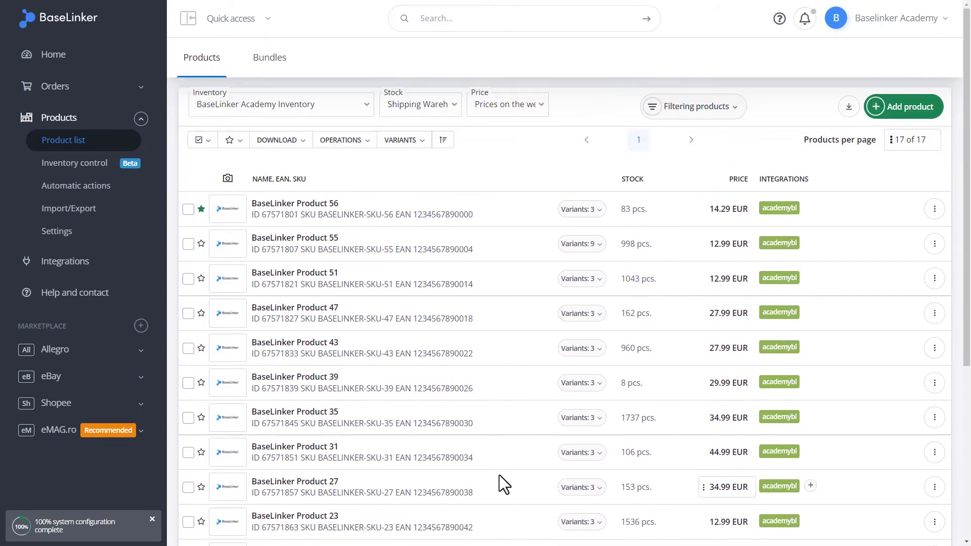
scroll(531, 364, down, 5)
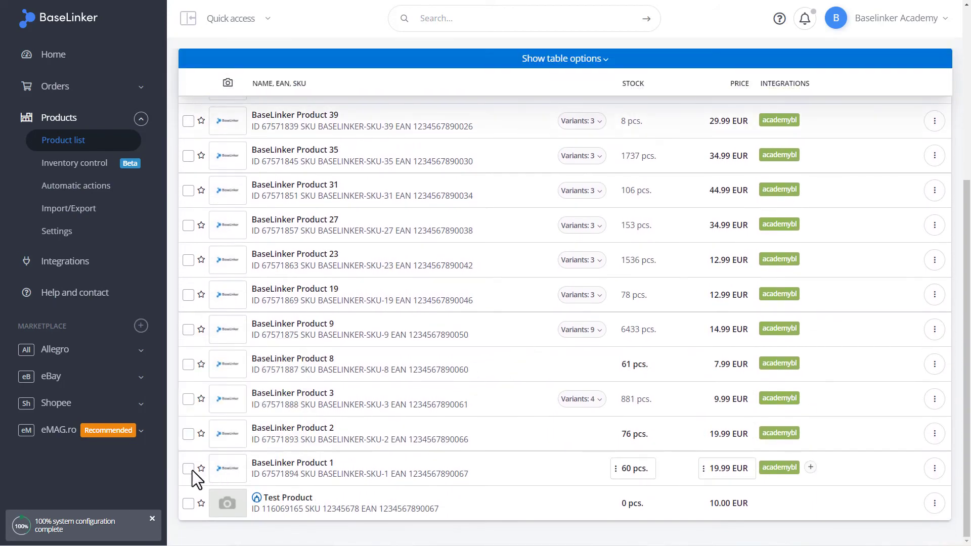
scroll(189, 472, up, 5)
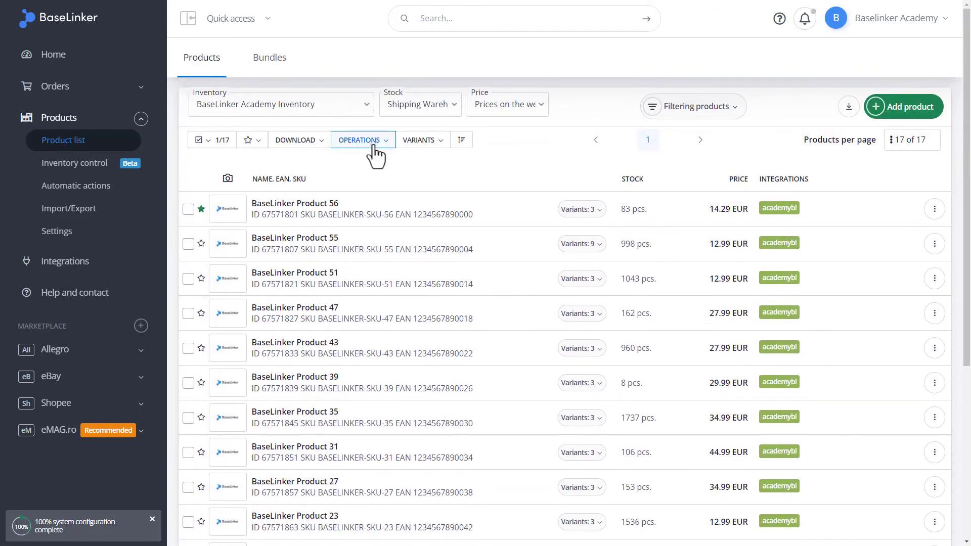
click(373, 144)
click(375, 234)
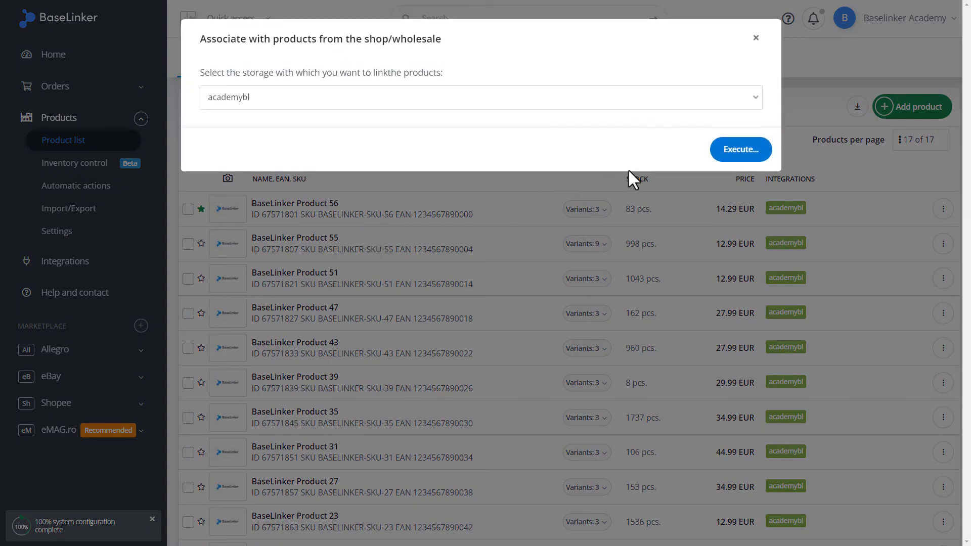
click(728, 149)
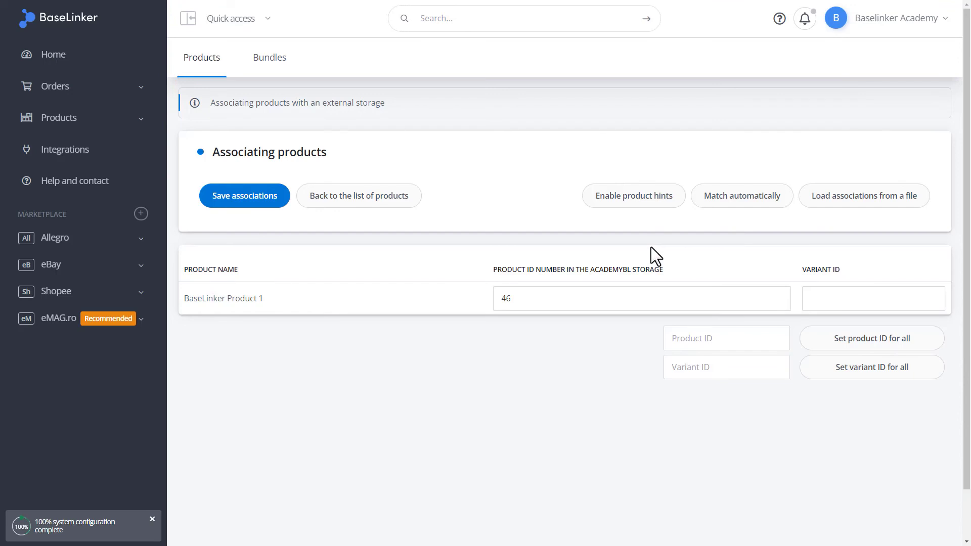
Set BaseLinker Product 1's academybl product ID to 0, save, and return to the list
click(749, 335)
text(0)
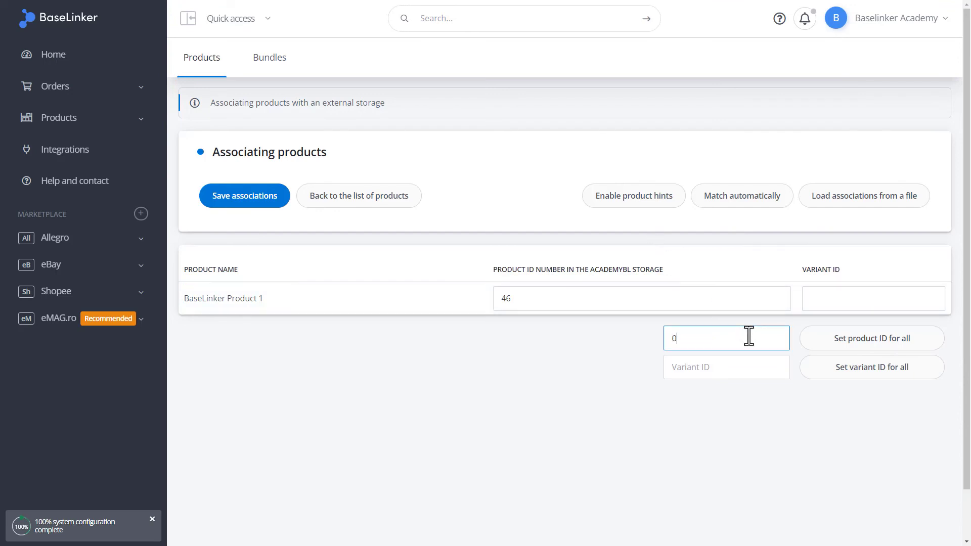
click(854, 339)
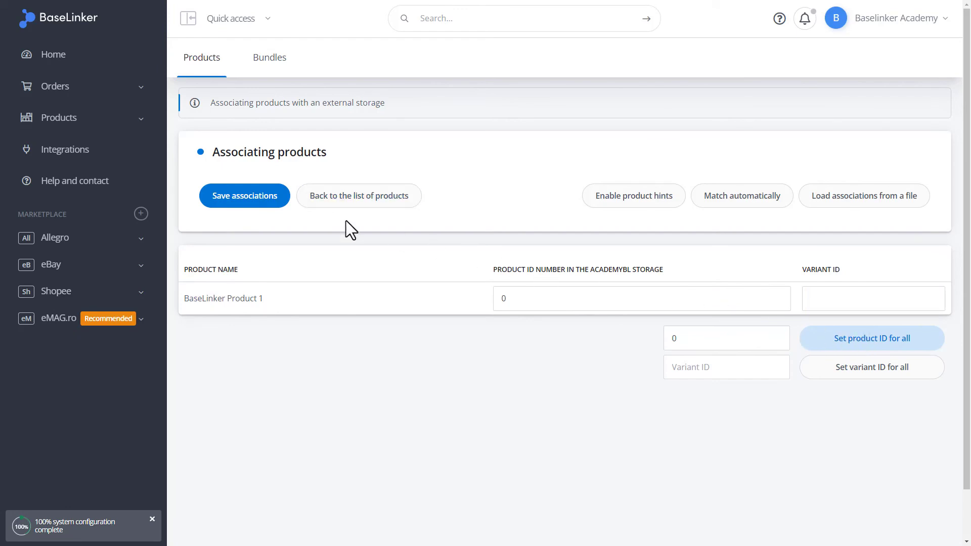
click(242, 203)
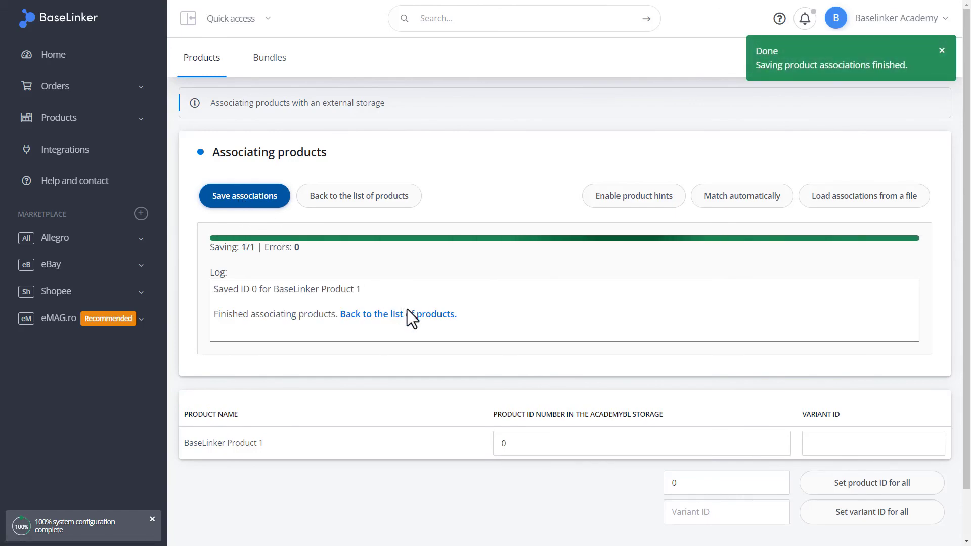
click(420, 321)
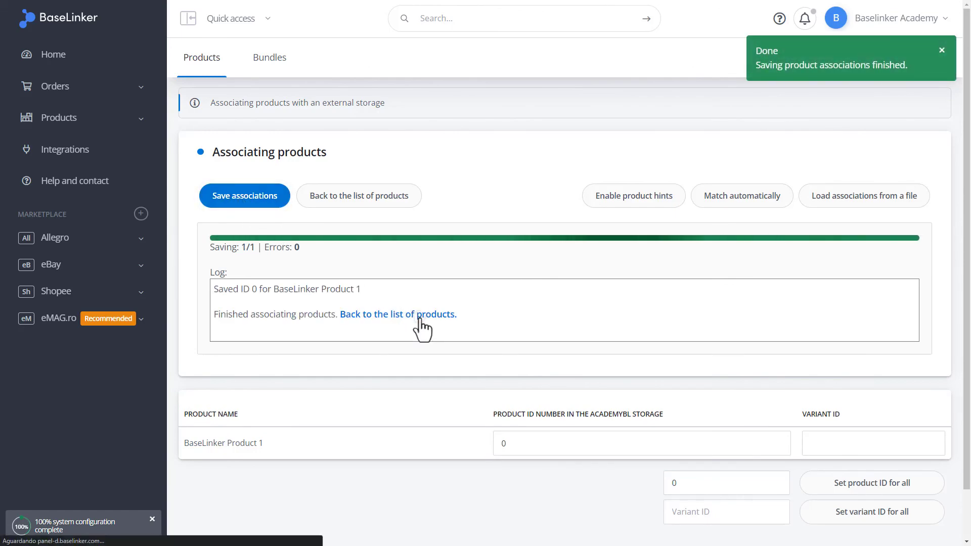
scroll(419, 318, down, 10)
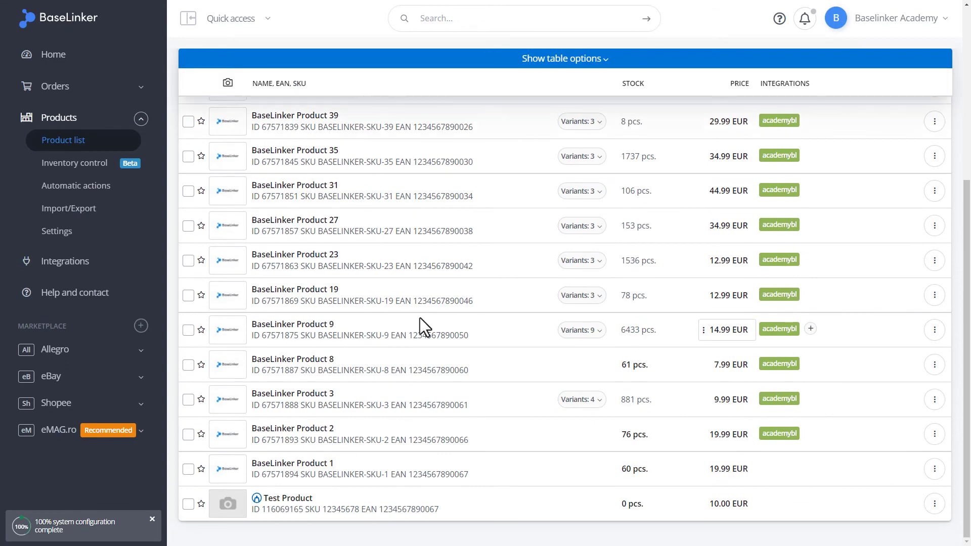